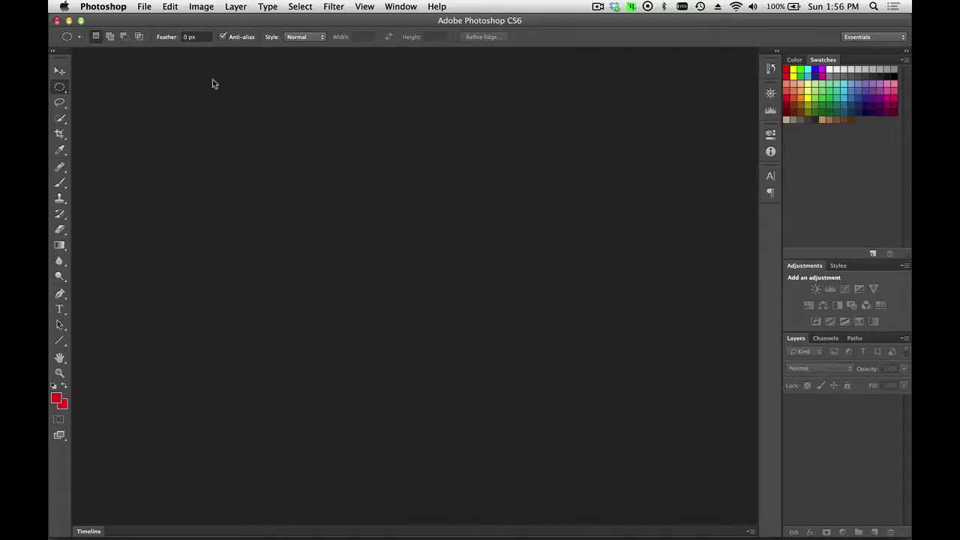
# - Reopen 120217-Fort-Point-HDR-0210-0008.bef from recent files and nudge its 32-bit exposure slider
pyautogui.click(147, 7)
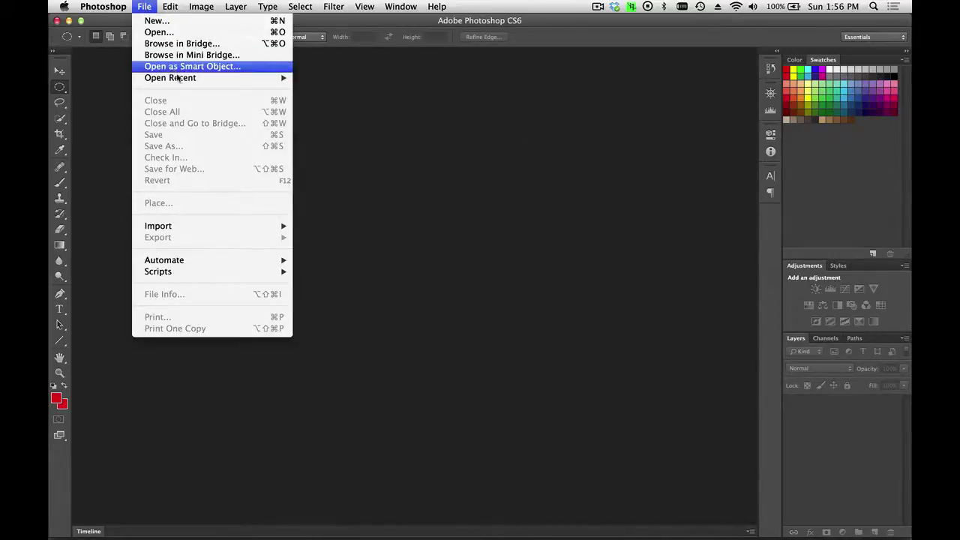
pyautogui.moveTo(181, 78)
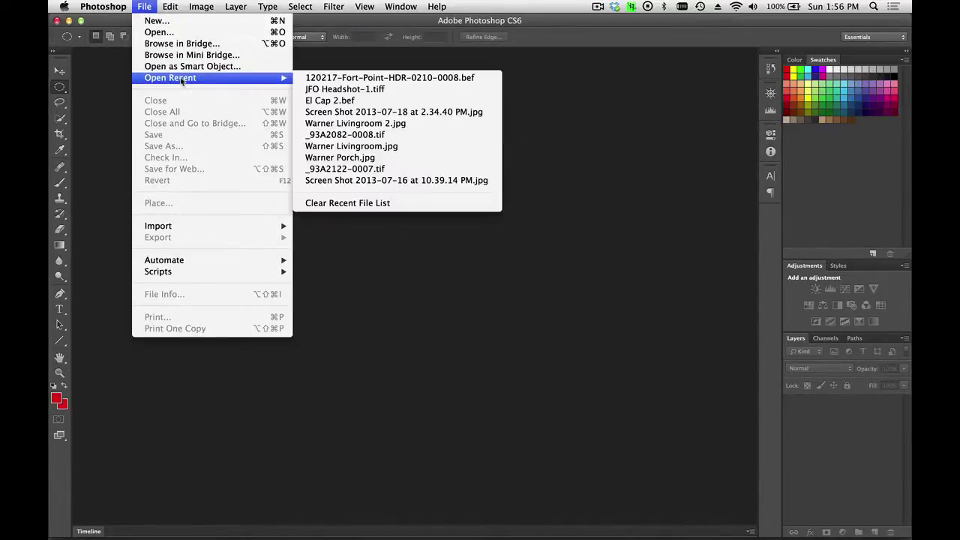
pyautogui.click(331, 78)
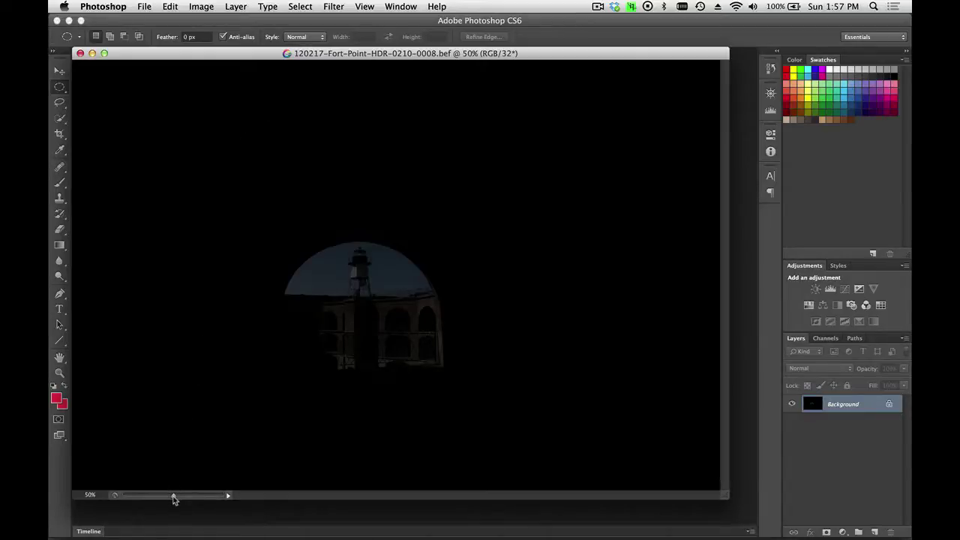
pyautogui.moveTo(174, 496)
pyautogui.mouseDown()
pyautogui.moveTo(220, 496)
pyautogui.moveTo(172, 500)
pyautogui.mouseUp()
# - Launch the Unified Color 32 Float v3 filter and adjust its shadows level
pyautogui.click(331, 5)
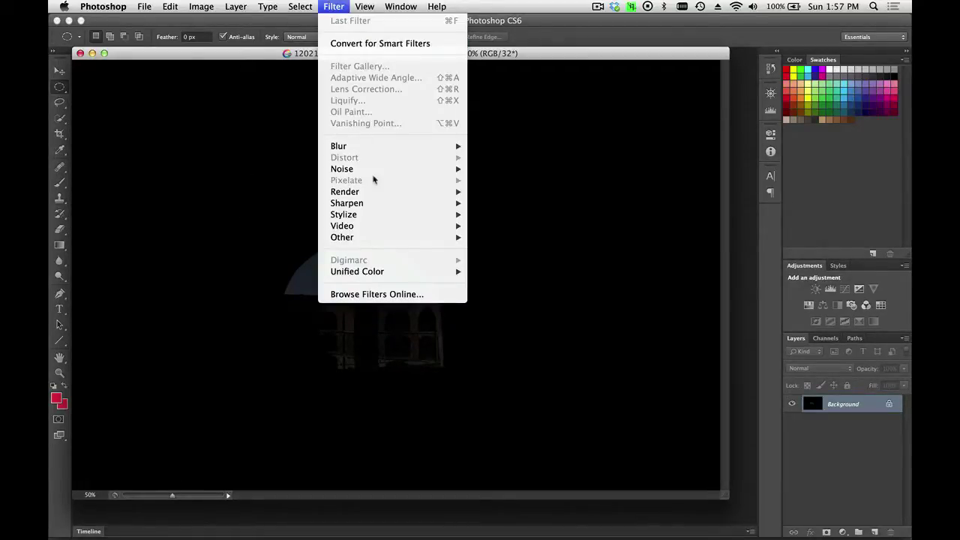
pyautogui.moveTo(388, 271)
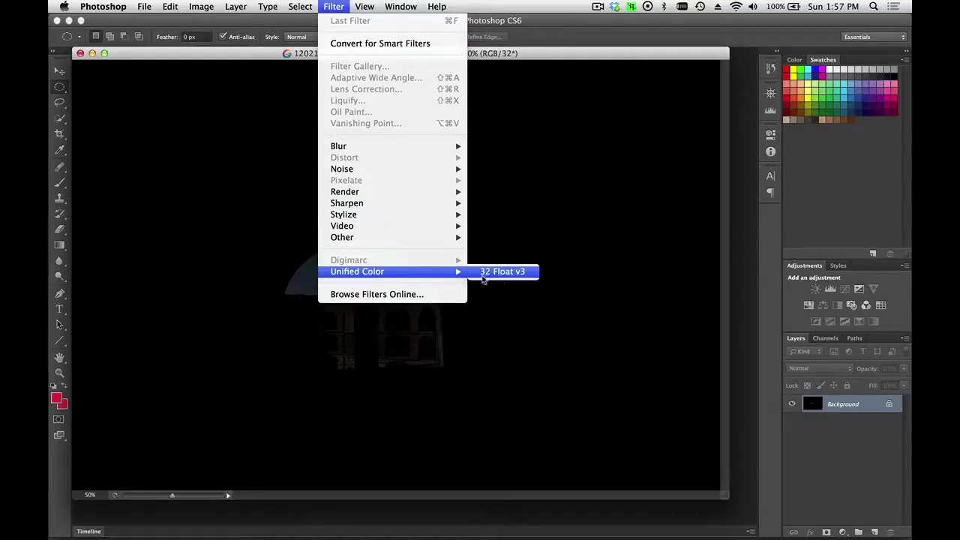
pyautogui.click(507, 272)
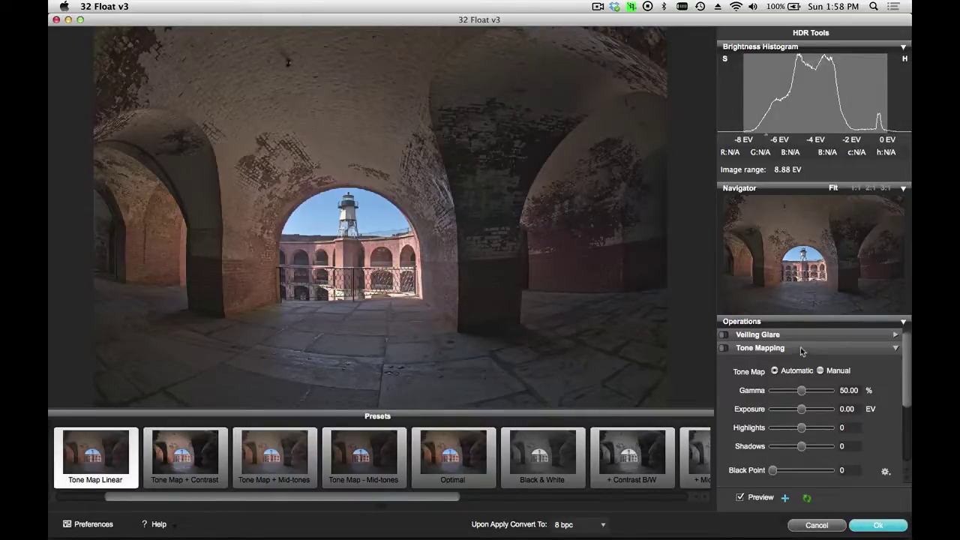
pyautogui.scroll(-5, 802, 352)
pyautogui.moveTo(800, 350); pyautogui.dragTo(801, 353)
pyautogui.scroll(2, 806, 330)
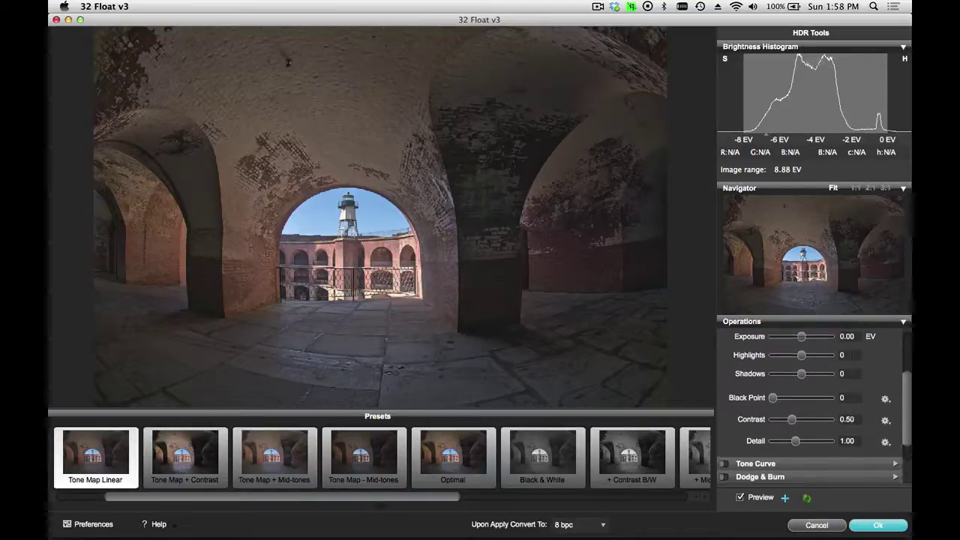
pyautogui.scroll(3, 850, 391)
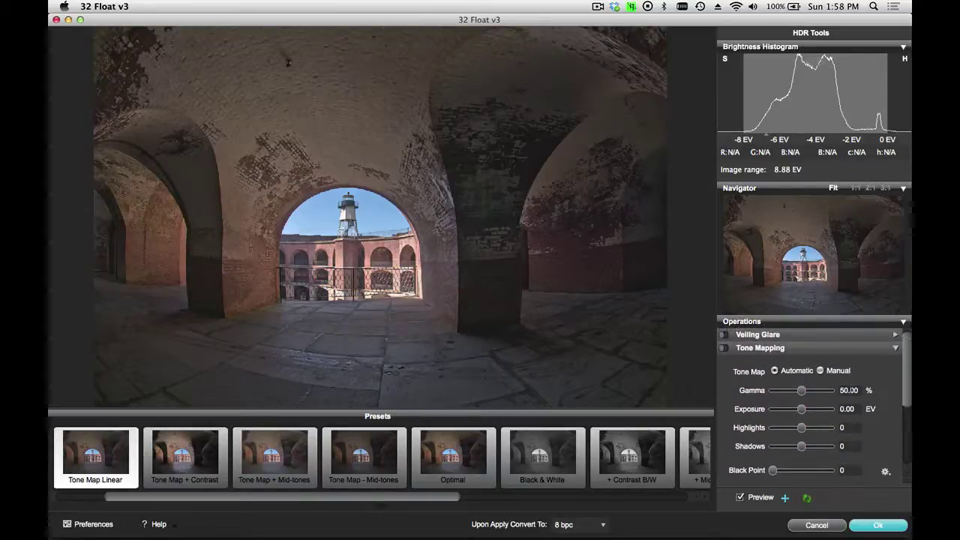
# - Choose the Tone Map - Mid-tones preset and set the output to 16 bpc on apply
pyautogui.click(360, 456)
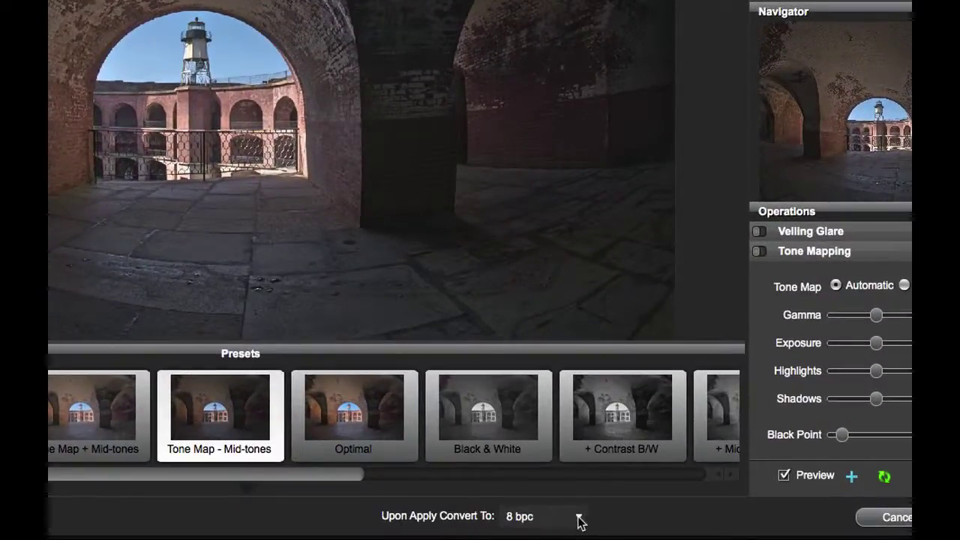
pyautogui.click(578, 517)
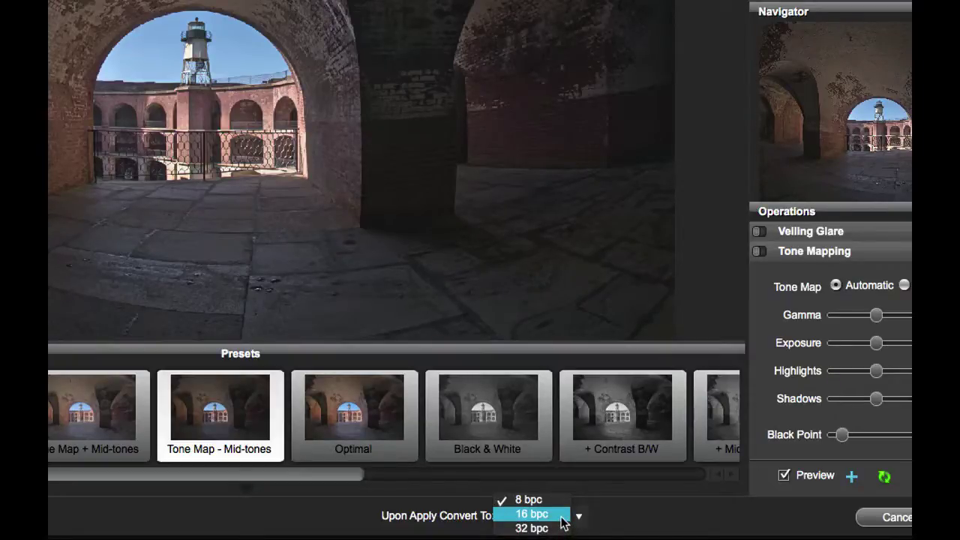
pyautogui.click(562, 516)
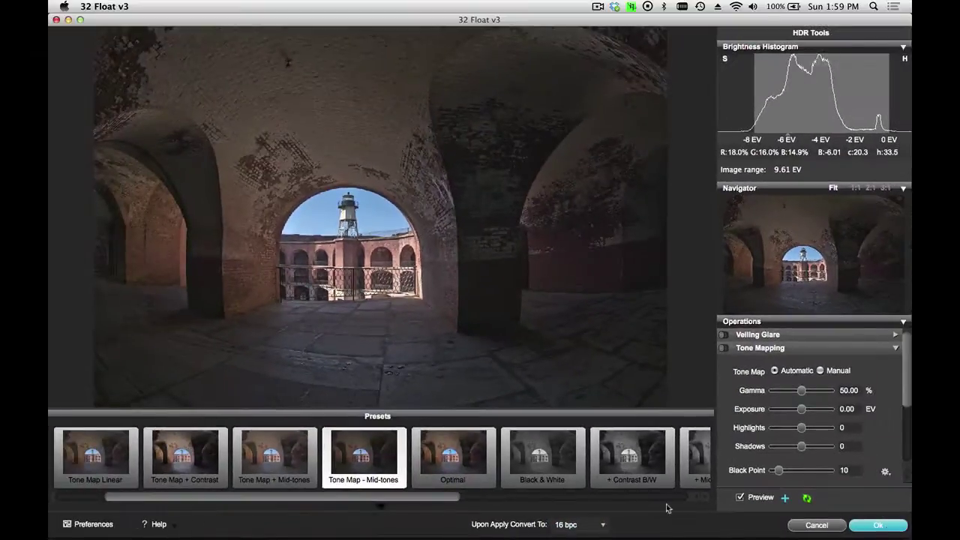
# - Apply the 32 Float result, select the 32 Float layer, then close the Fort Point document
pyautogui.click(879, 525)
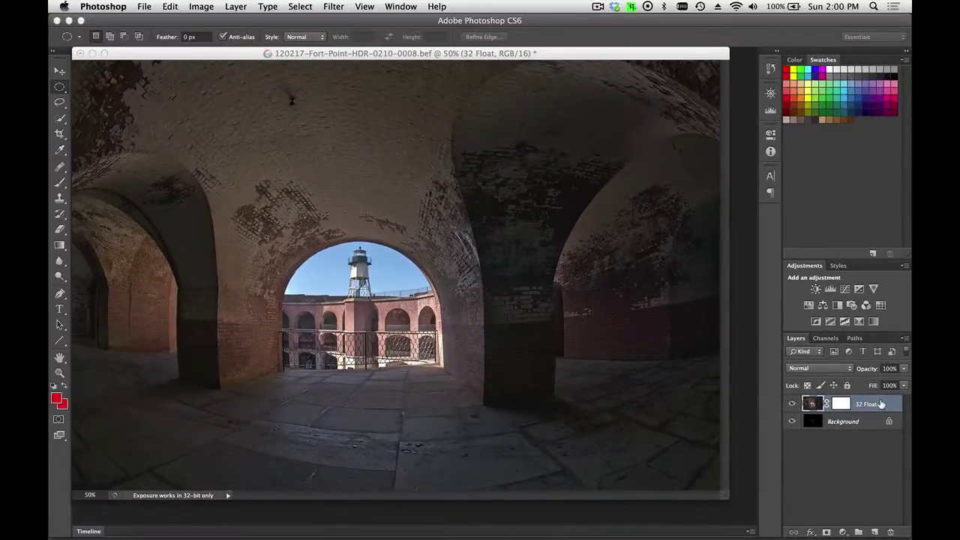
pyautogui.click(809, 402)
pyautogui.click(80, 53)
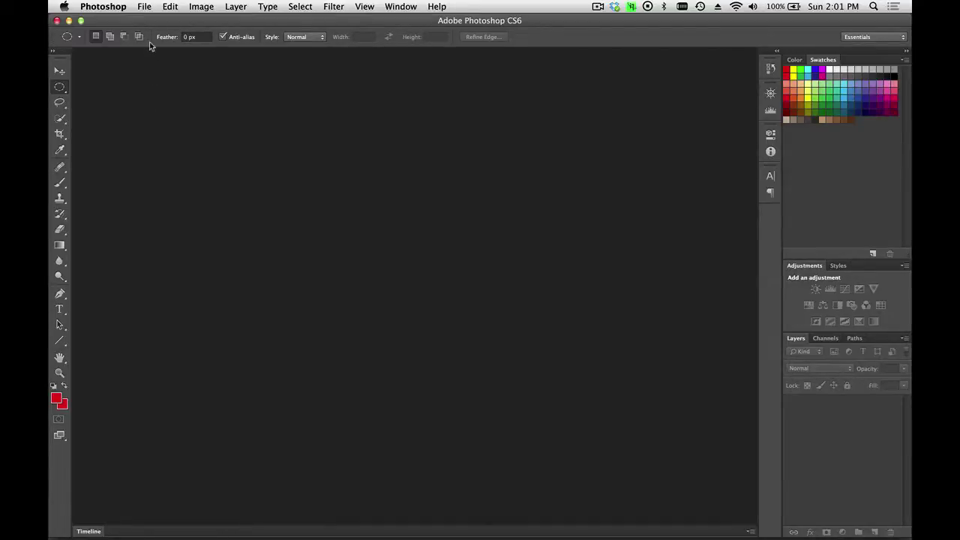
# - Start a Merge to HDR Pro merge from the File menu and browse for source files
pyautogui.click(146, 6)
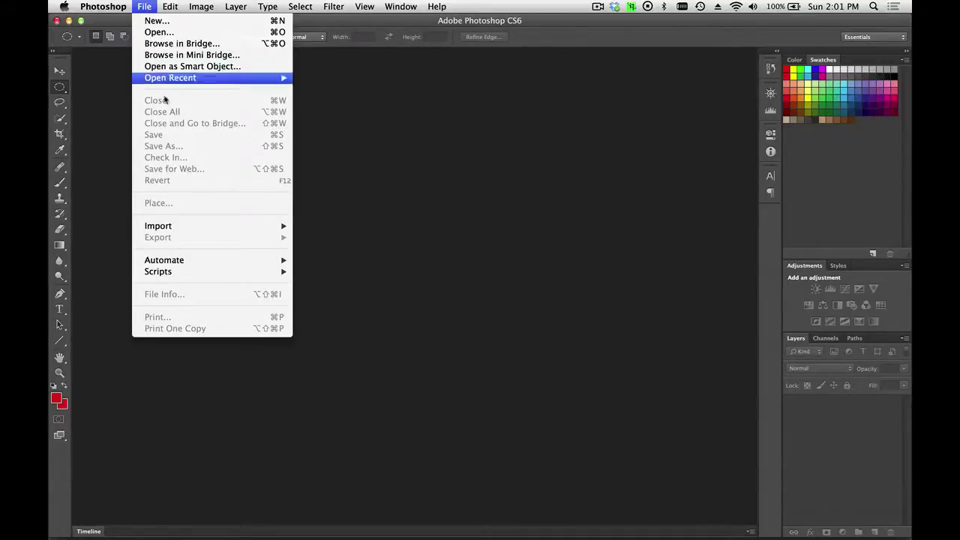
pyautogui.moveTo(194, 262)
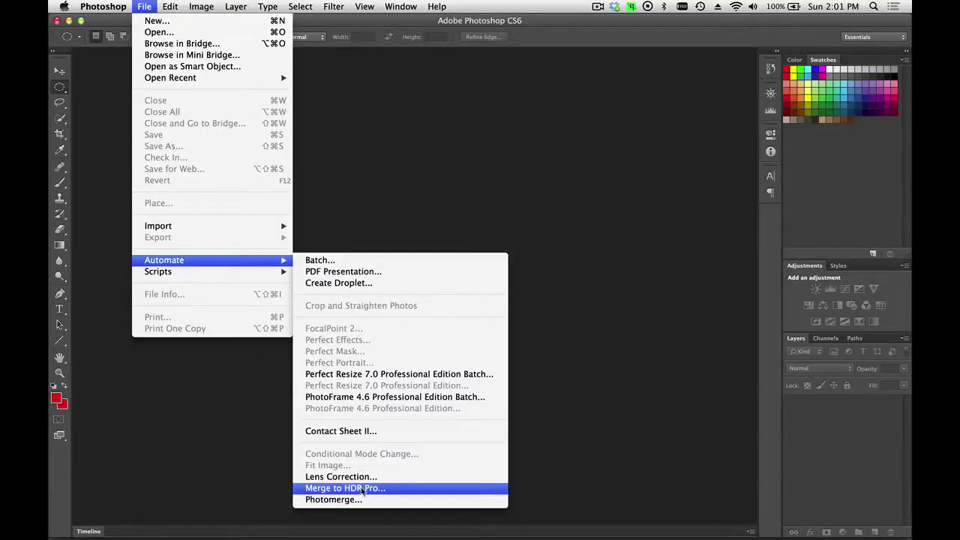
pyautogui.click(363, 489)
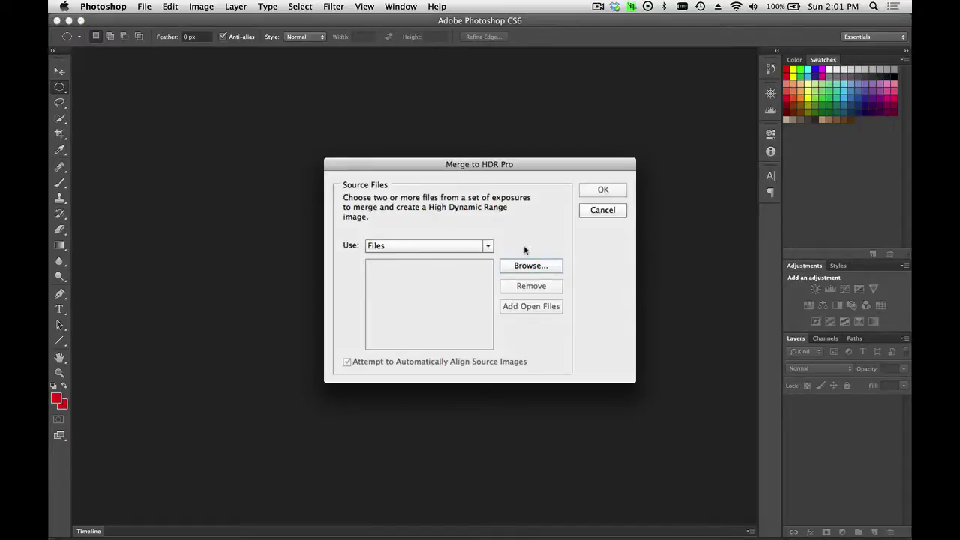
pyautogui.click(530, 267)
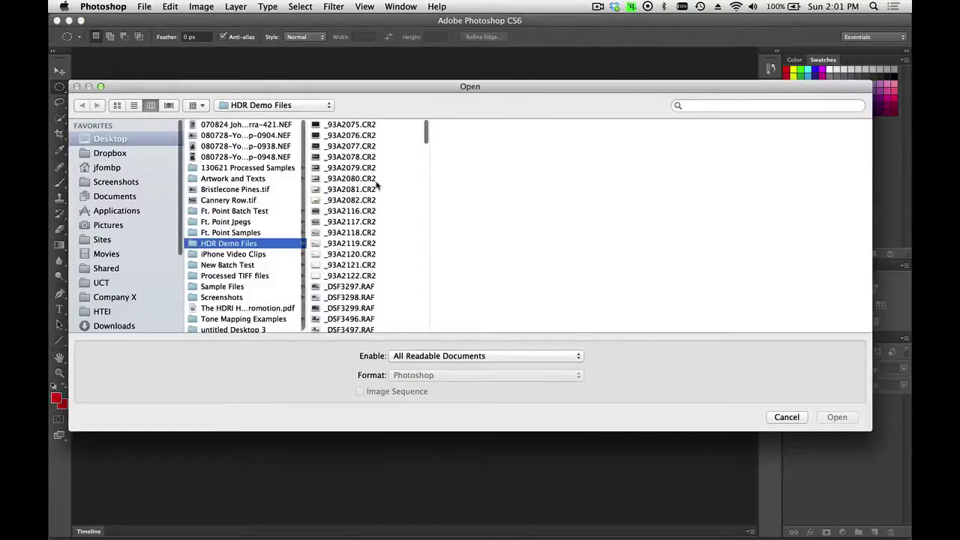
# - Select Hawaii exposures 100527-Hawaii-0142 through 0147.NEF and add them to the merge
pyautogui.scroll(-5, 375, 189)
pyautogui.scroll(-10, 376, 186)
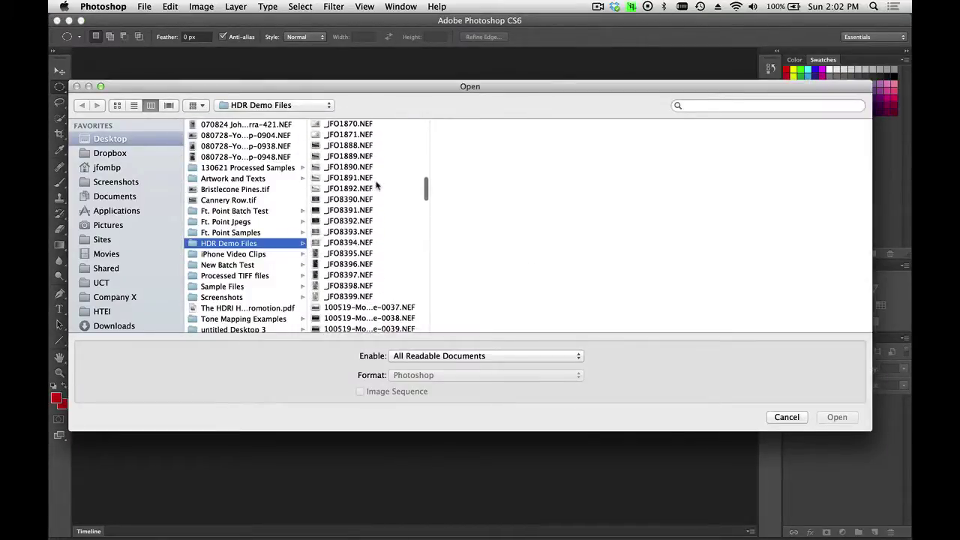
pyautogui.scroll(-9, 377, 185)
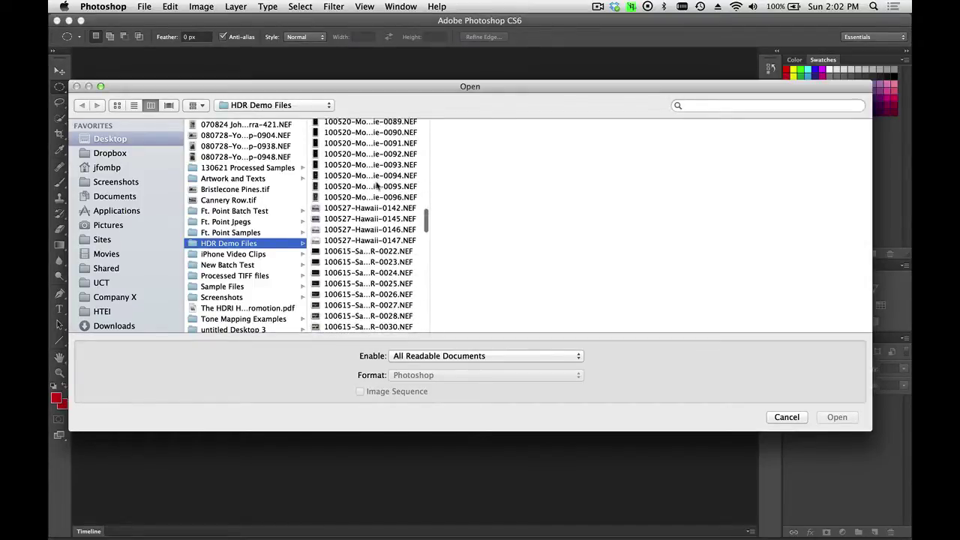
pyautogui.click(378, 209)
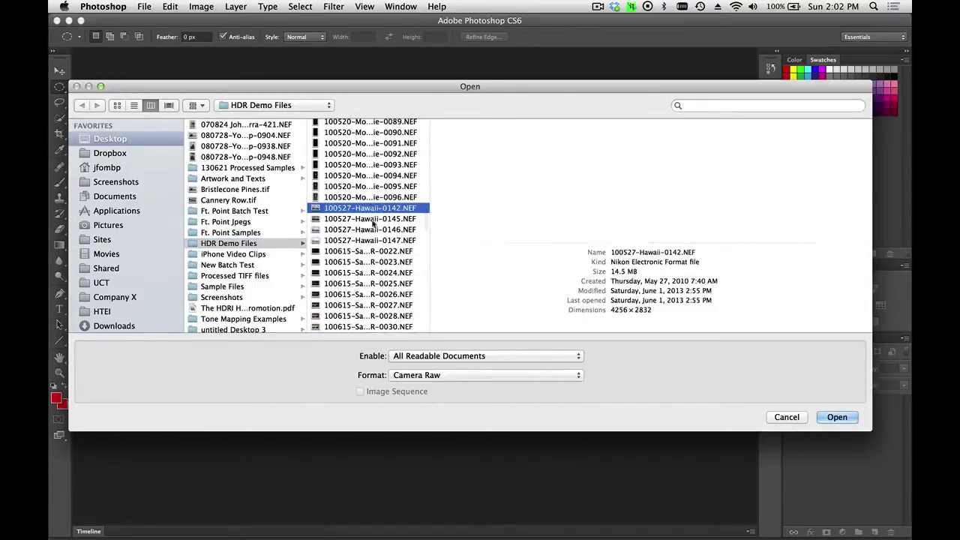
pyautogui.keyDown('shift'); pyautogui.click(372, 240); pyautogui.keyUp('shift')
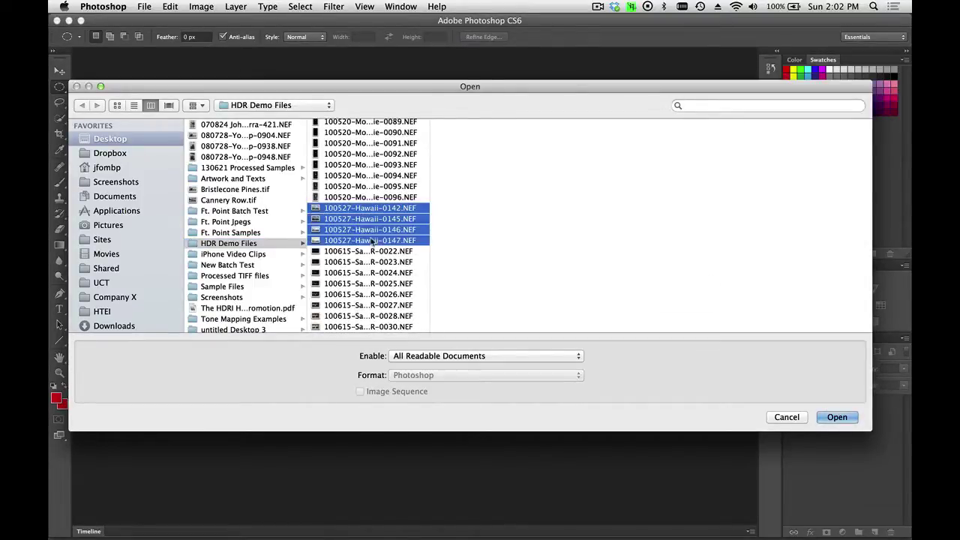
pyautogui.click(837, 417)
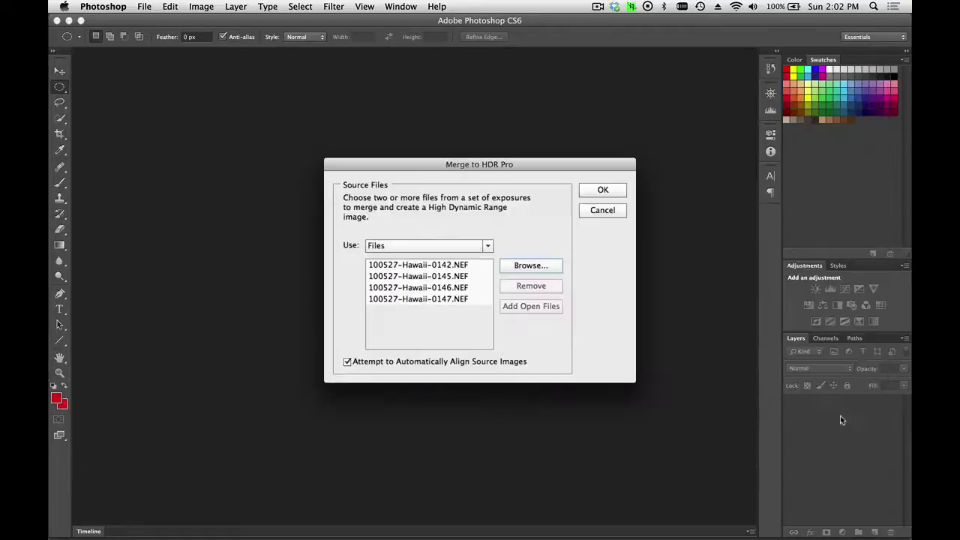
# - Merge the four Hawaii exposures with Mode set to 32 Bit and open the result
pyautogui.click(604, 191)
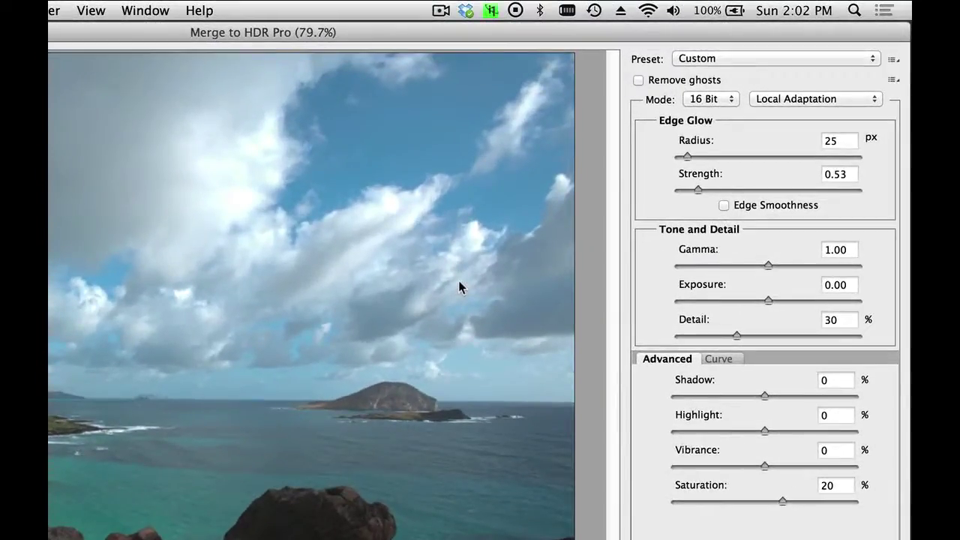
pyautogui.click(726, 96)
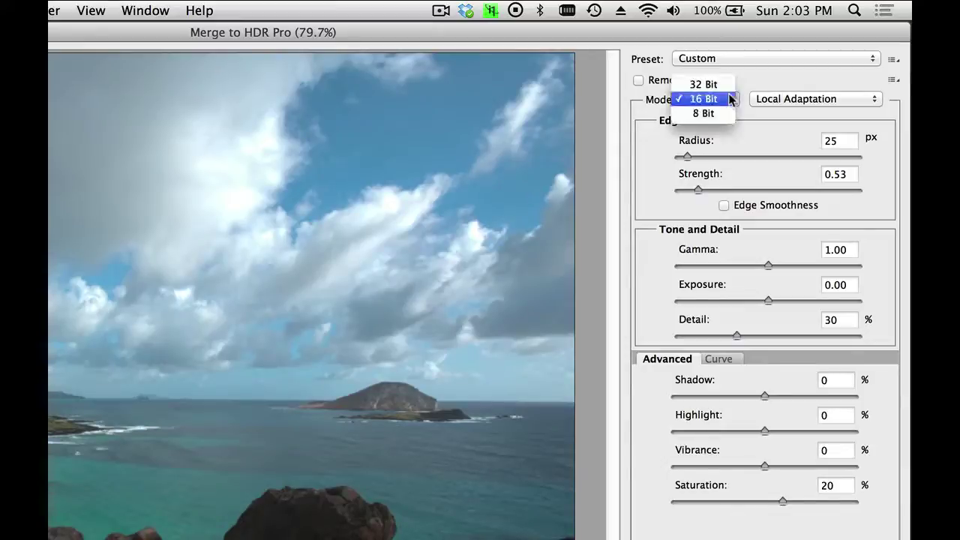
pyautogui.click(722, 85)
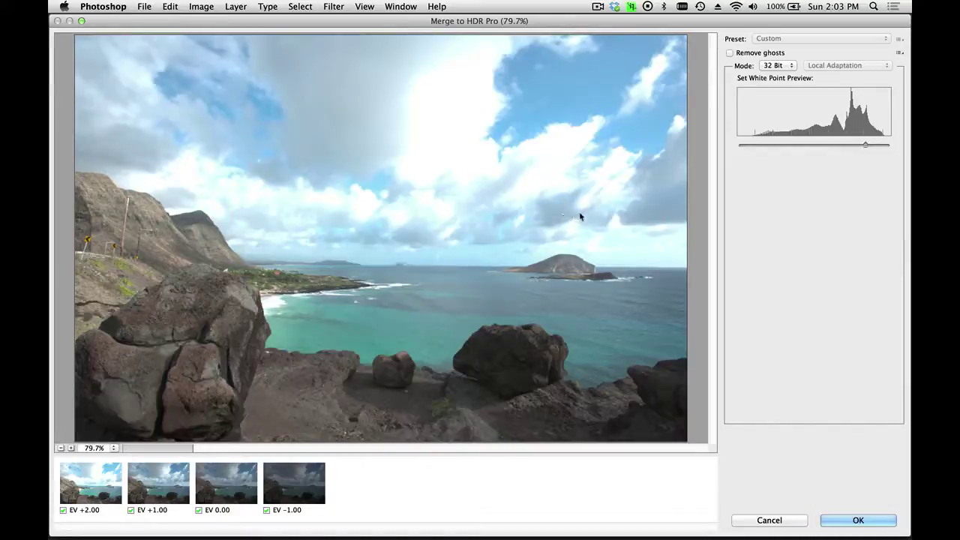
pyautogui.click(877, 521)
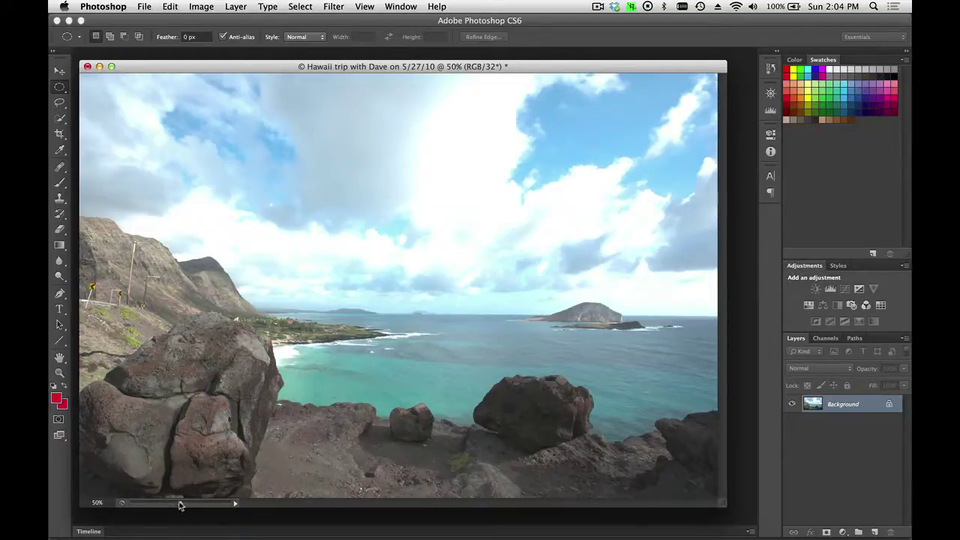
# - Lower the 32-bit exposure slider to darken the Hawaii preview and reveal cloud detail
pyautogui.moveTo(182, 503); pyautogui.dragTo(177, 503)
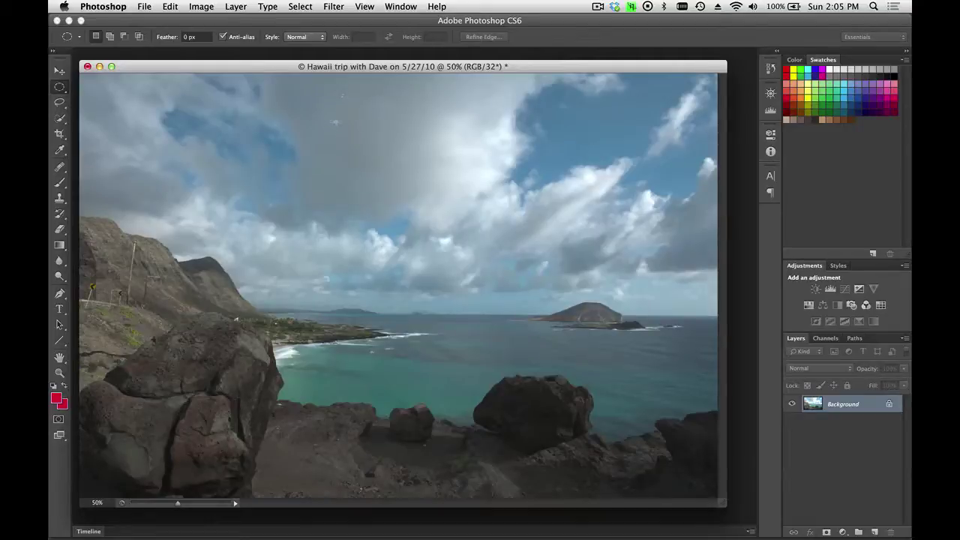
# - Tone-map the Hawaii HDR in 32 Float v3 with the Optimal preset and apply it
pyautogui.click(334, 6)
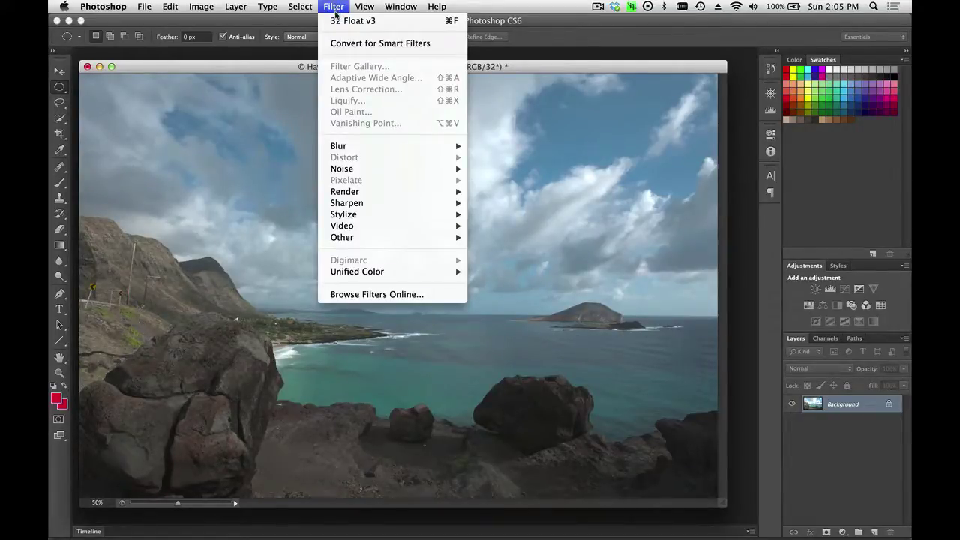
pyautogui.moveTo(375, 272)
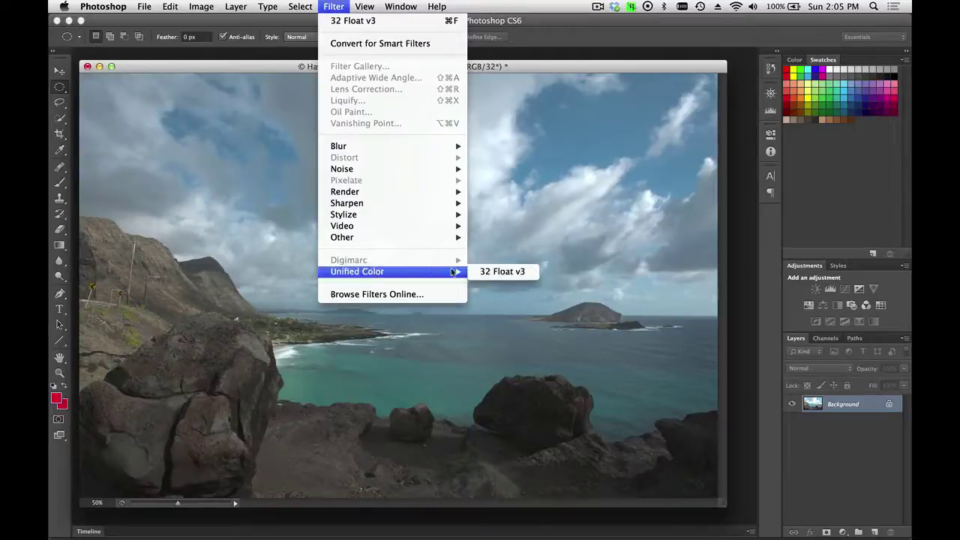
pyautogui.click(500, 271)
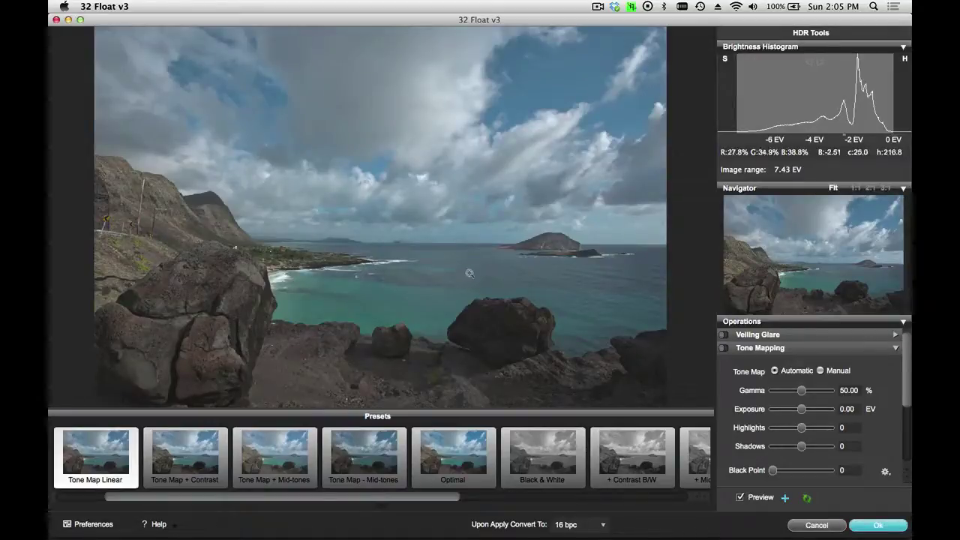
pyautogui.click(456, 447)
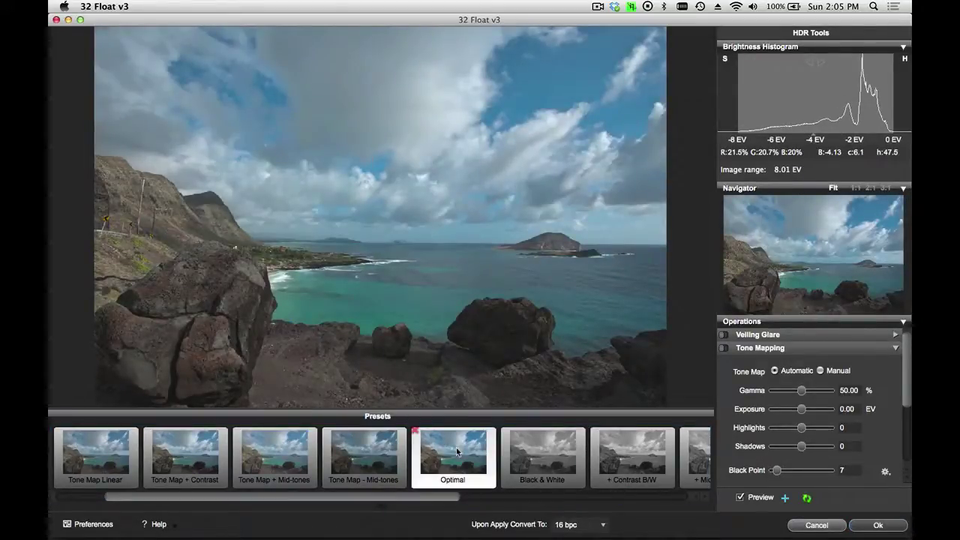
pyautogui.click(879, 526)
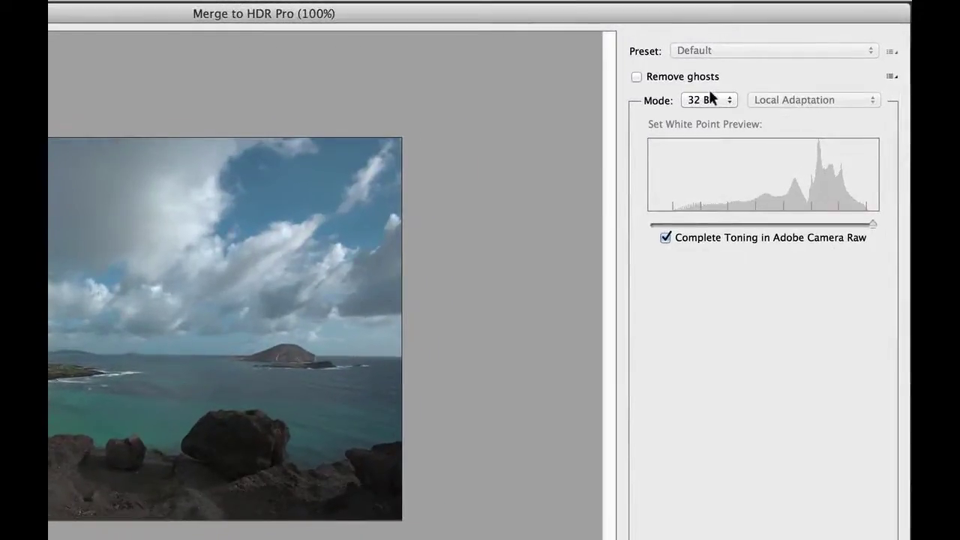
# - Rerun the merge at 32 Bit with Complete Toning in Adobe Camera Raw unchecked
pyautogui.click(715, 100)
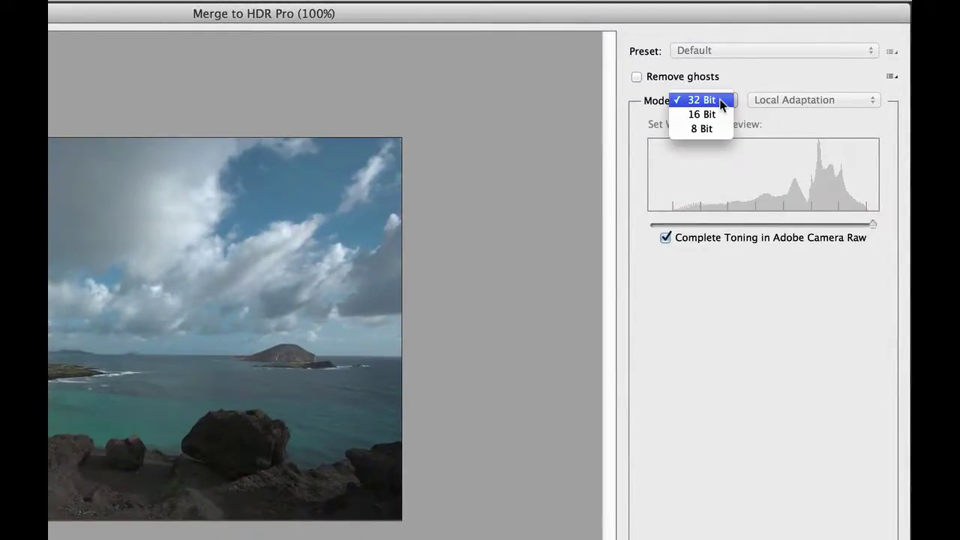
pyautogui.click(720, 103)
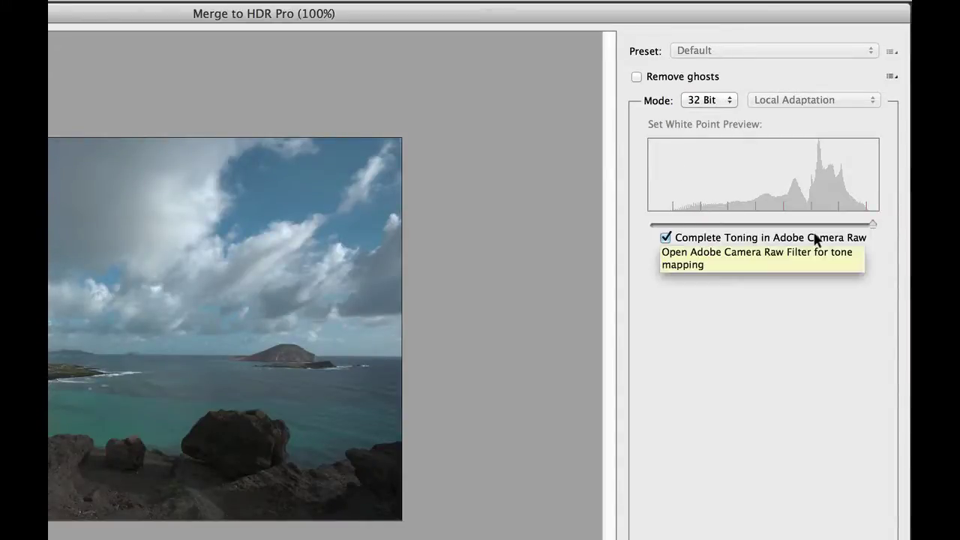
pyautogui.click(662, 234)
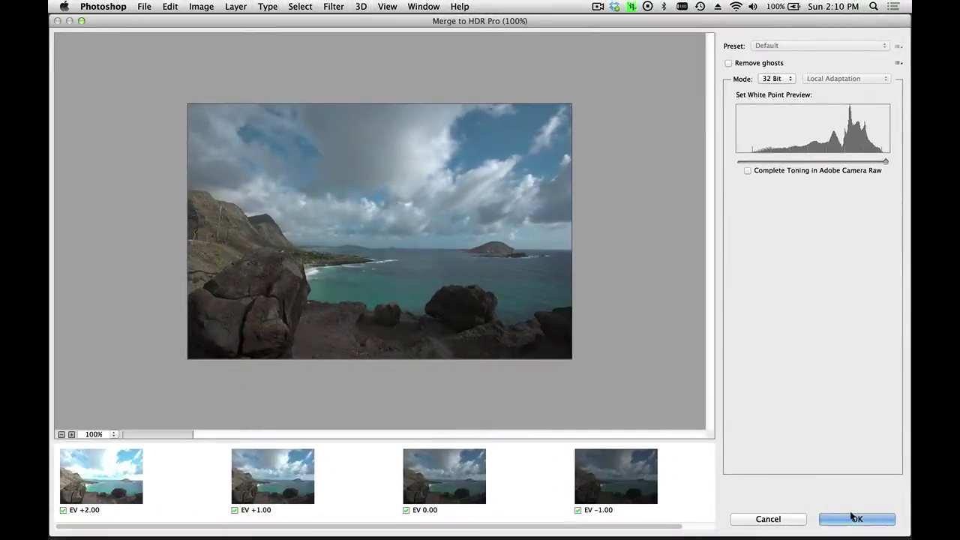
pyautogui.click(855, 518)
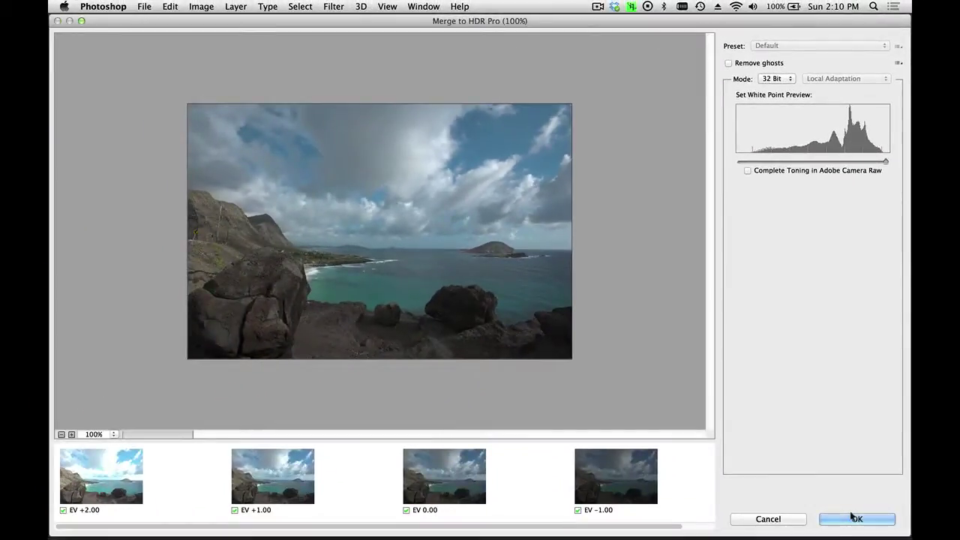